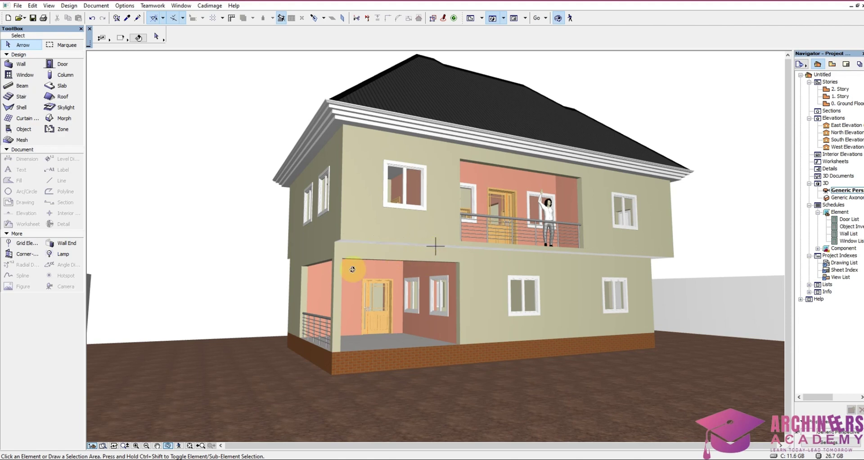
- Examine the car park entrance and its raised brick base in the 3D perspective from several distances and angles
{"action": "scroll", "coordinate": [344, 264], "scroll_direction": "up", "scroll_amount": 3}
{"action": "scroll", "coordinate": [345, 265], "scroll_direction": "down", "scroll_amount": 1}
{"action": "scroll", "coordinate": [333, 347], "scroll_direction": "up", "scroll_amount": 4}
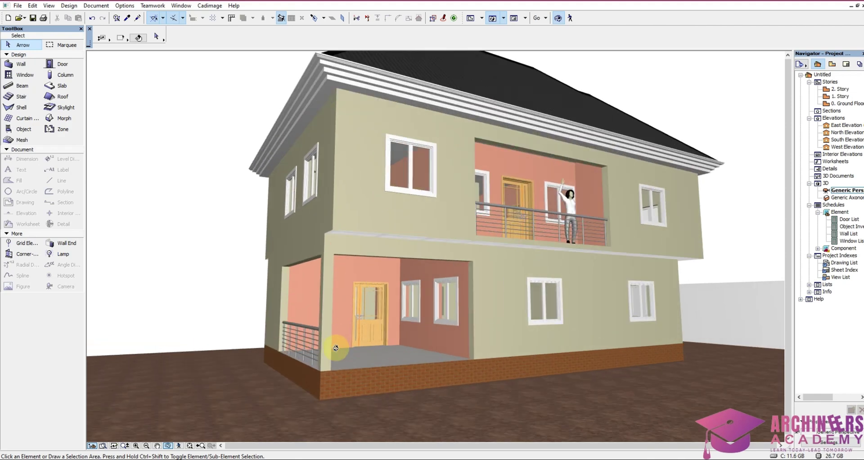
{"action": "scroll", "coordinate": [339, 377], "scroll_direction": "up", "scroll_amount": 5}
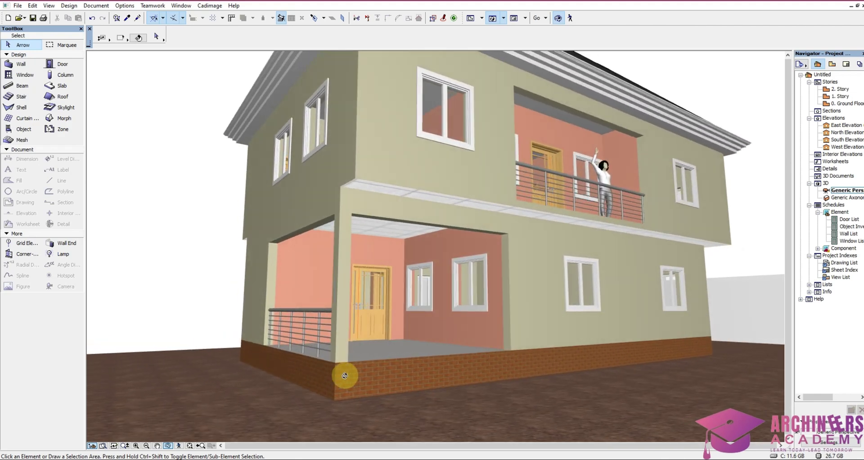
{"action": "scroll", "coordinate": [337, 363], "scroll_direction": "down", "scroll_amount": 5}
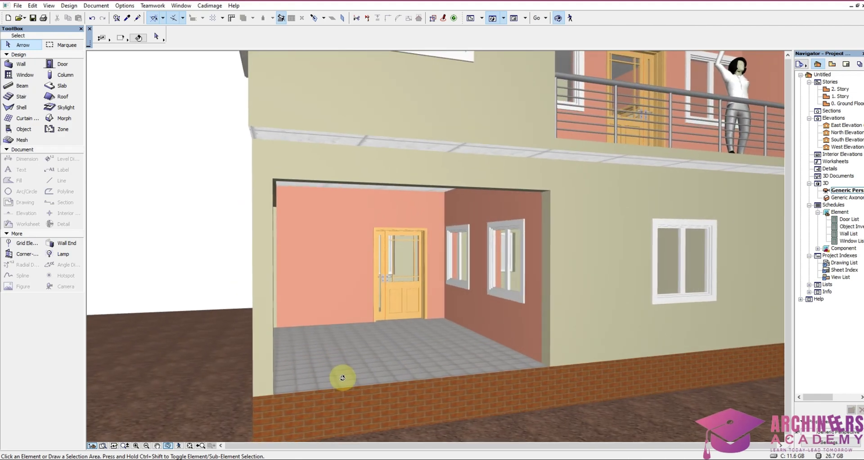
{"action": "scroll", "coordinate": [339, 378], "scroll_direction": "up", "scroll_amount": 2}
{"action": "scroll", "coordinate": [381, 389], "scroll_direction": "down", "scroll_amount": 3}
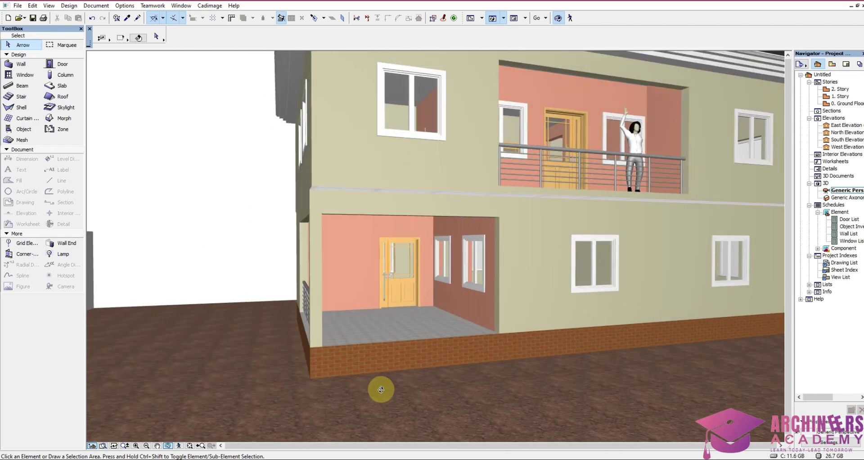
{"action": "scroll", "coordinate": [398, 375], "scroll_direction": "up", "scroll_amount": 3}
{"action": "scroll", "coordinate": [374, 274], "scroll_direction": "up", "scroll_amount": 3}
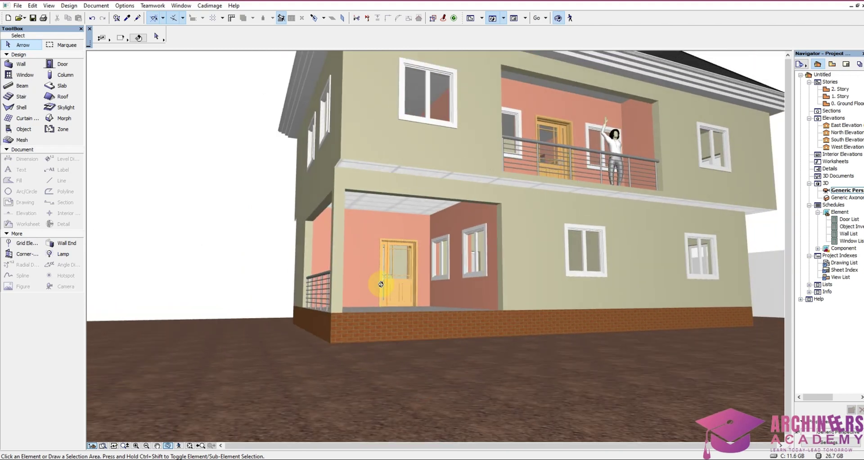
{"action": "scroll", "coordinate": [387, 309], "scroll_direction": "down", "scroll_amount": 5}
{"action": "middle_click_drag", "start_coordinate": [363, 303], "coordinate": [457, 289], "text": "shift"}
{"action": "scroll", "coordinate": [333, 301], "scroll_direction": "up", "scroll_amount": 2}
{"action": "middle_click_drag", "start_coordinate": [333, 301], "coordinate": [357, 302], "text": "shift"}
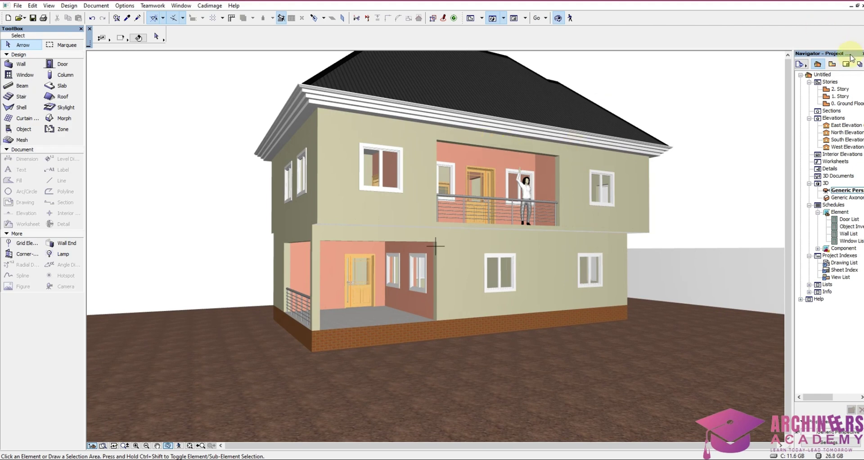
- Open the ground floor plan and examine the Car Park area
{"action": "double_click", "coordinate": [846, 103]}
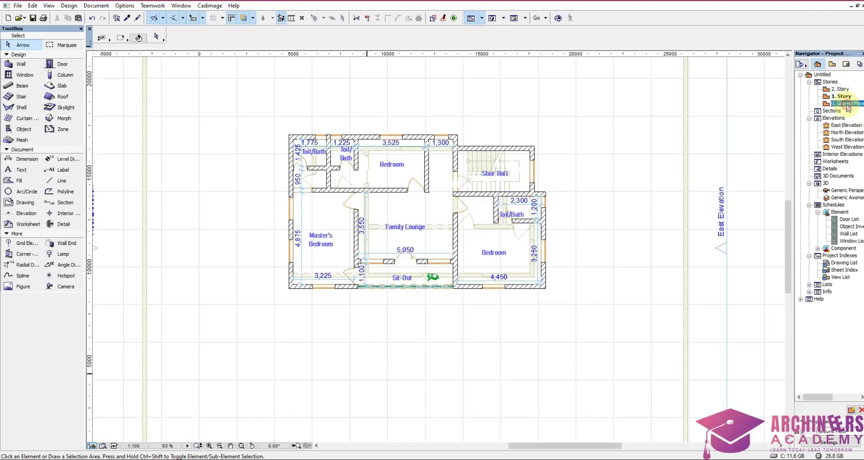
{"action": "double_click", "coordinate": [843, 104]}
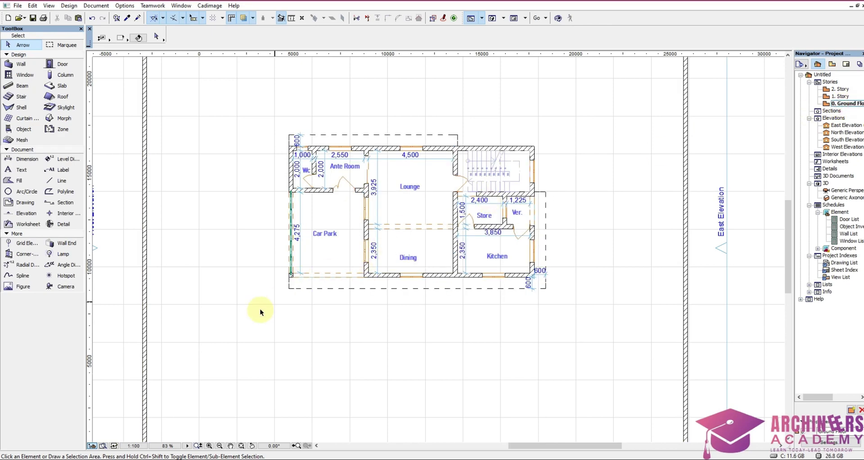
{"action": "scroll", "coordinate": [290, 225], "scroll_direction": "up", "scroll_amount": 3}
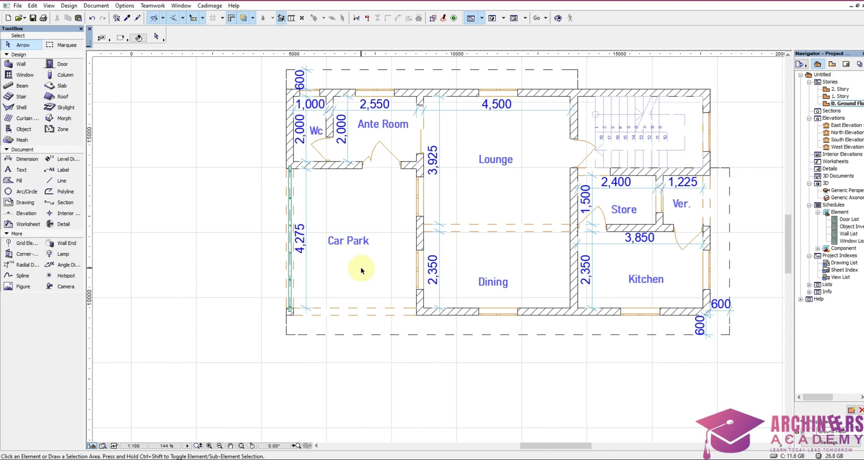
{"action": "scroll", "coordinate": [401, 270], "scroll_direction": "down", "scroll_amount": 2}
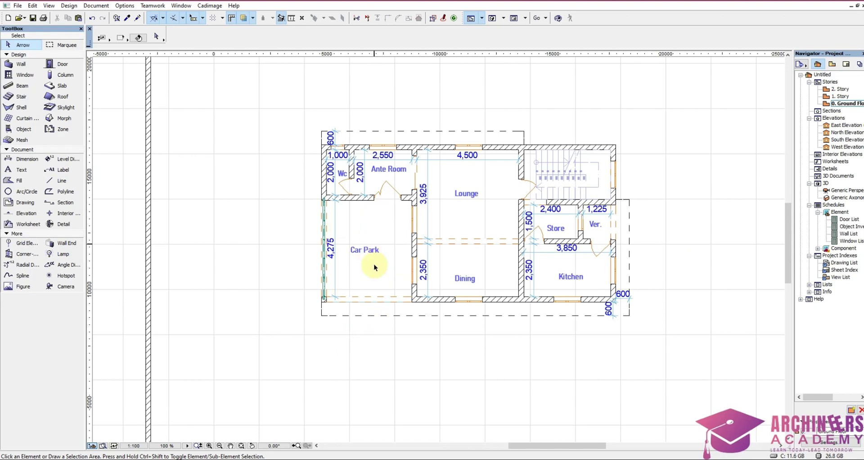
- Show the whole model in 3D and examine the car park's front edge and side railing from different angles
{"action": "right_click", "coordinate": [353, 380]}
{"action": "left_click", "coordinate": [381, 350]}
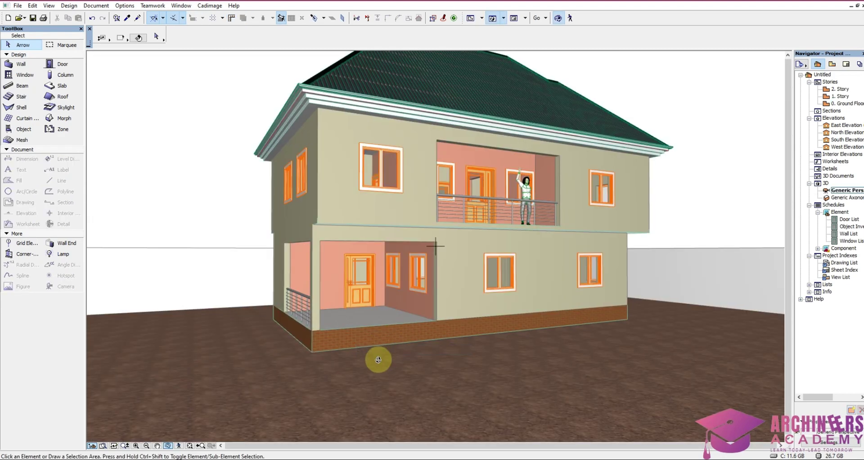
{"action": "scroll", "coordinate": [324, 334], "scroll_direction": "up", "scroll_amount": 6}
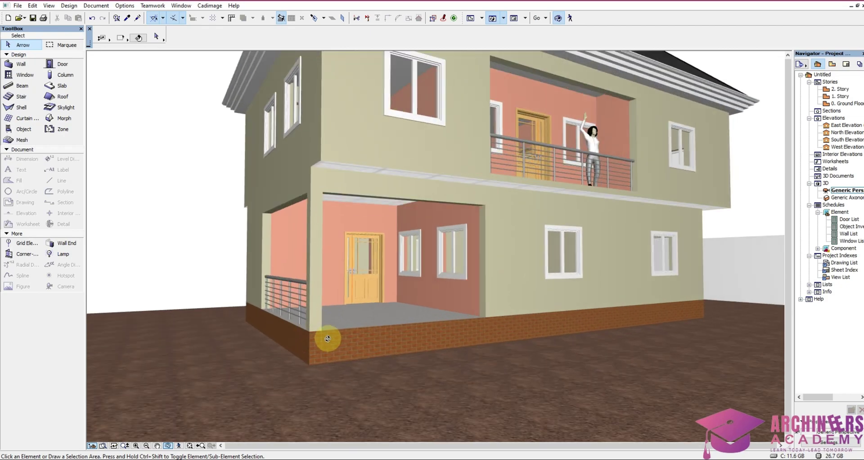
{"action": "left_click_drag", "start_coordinate": [334, 349], "coordinate": [401, 358]}
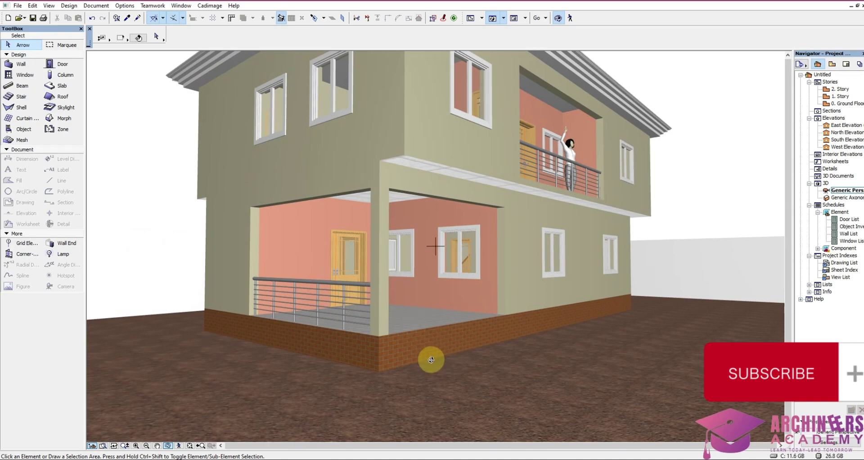
{"action": "left_click_drag", "start_coordinate": [432, 360], "coordinate": [344, 286]}
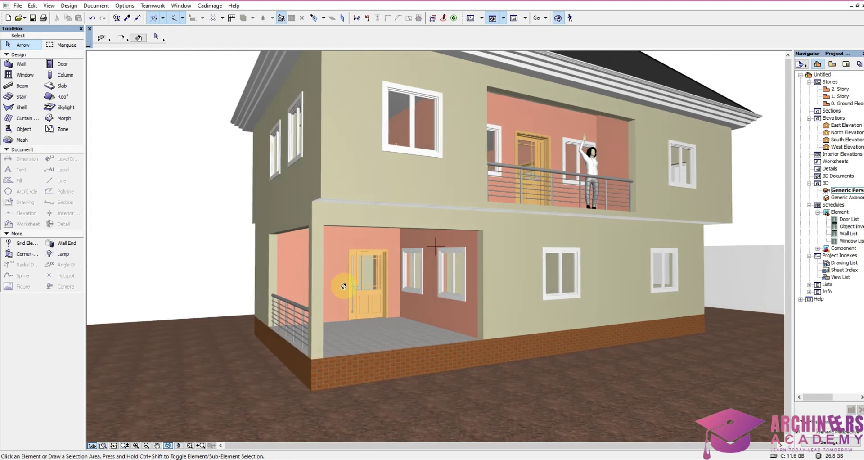
- Return to the ground floor plan and set the Mesh defaults to 600 mm height, LS-Earth top surface and Brick-Brown side surface
{"action": "double_click", "coordinate": [853, 104]}
{"action": "scroll", "coordinate": [350, 328], "scroll_direction": "up", "scroll_amount": 5}
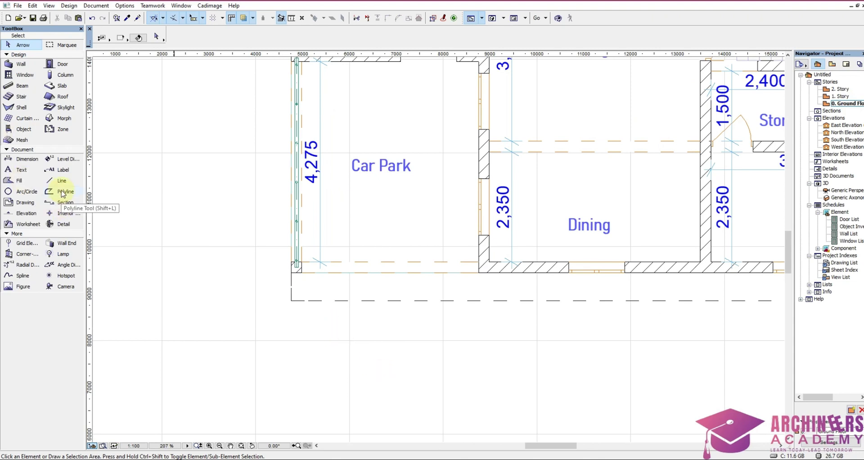
{"action": "left_click", "coordinate": [26, 141]}
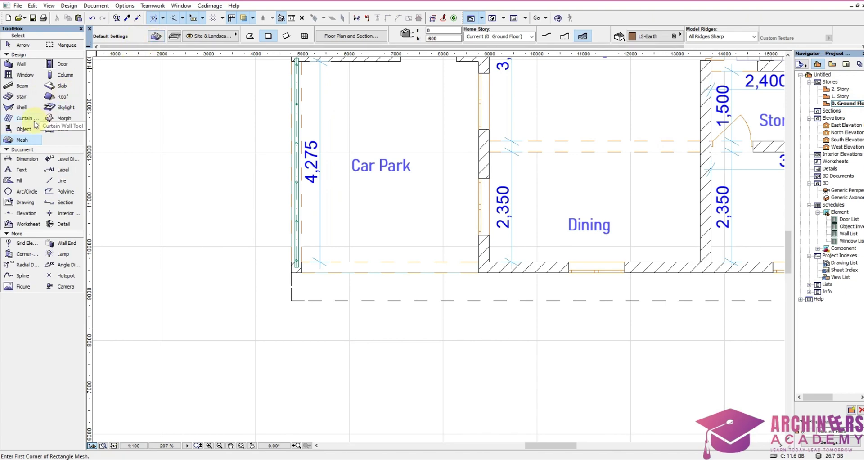
{"action": "double_click", "coordinate": [20, 140]}
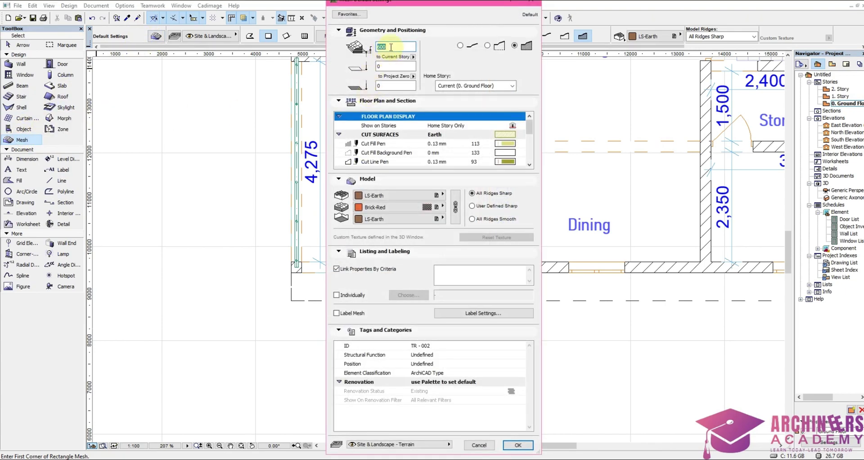
{"action": "type", "text": "600"}
{"action": "left_click", "coordinate": [371, 196]}
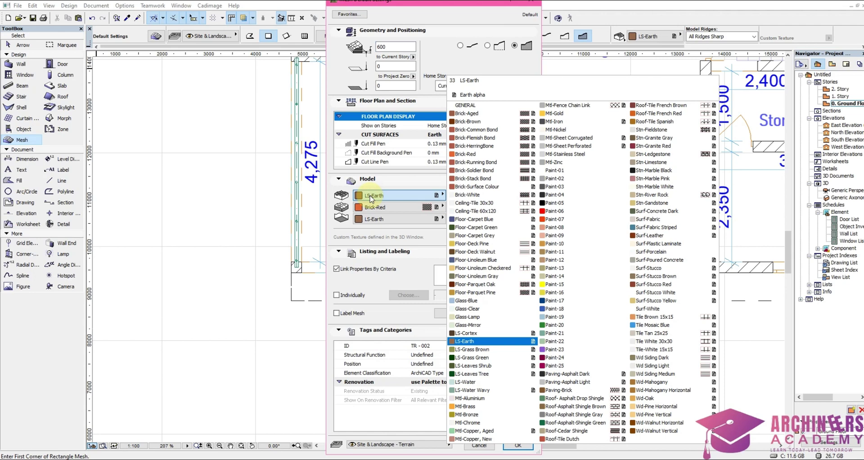
{"action": "left_click", "coordinate": [370, 198]}
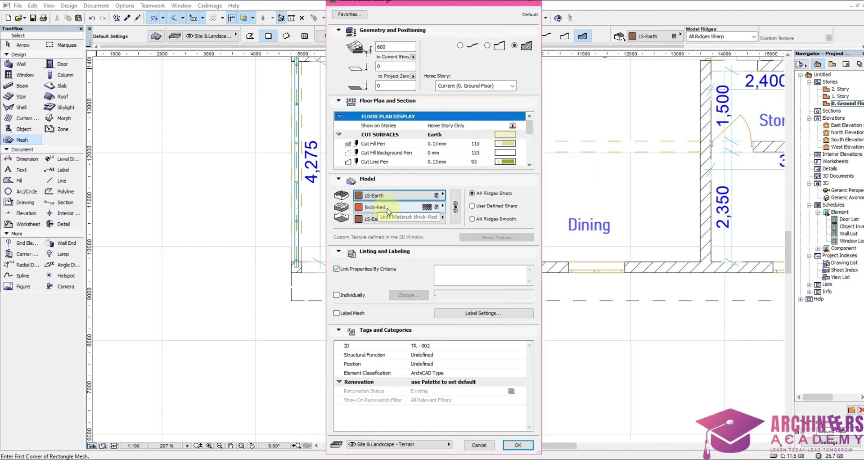
{"action": "left_click", "coordinate": [388, 211]}
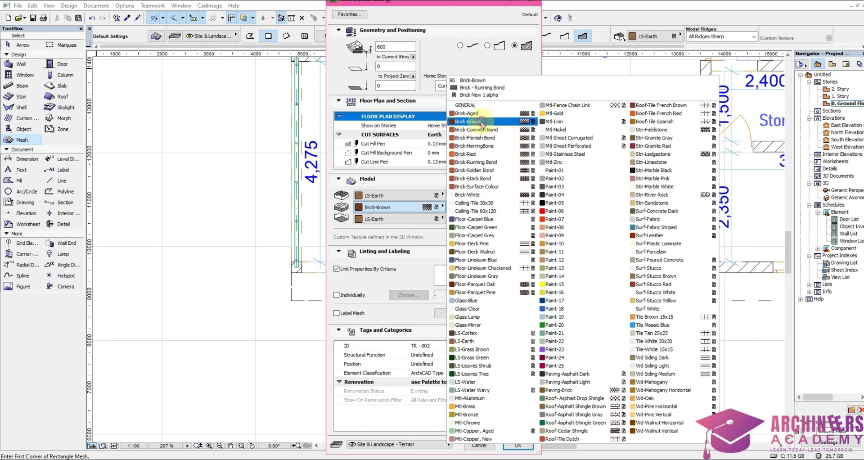
{"action": "left_click", "coordinate": [481, 121]}
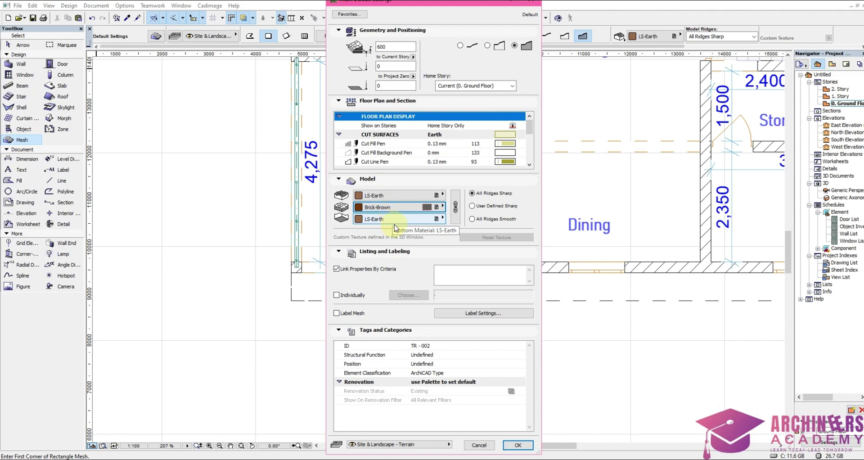
{"action": "left_click", "coordinate": [515, 445]}
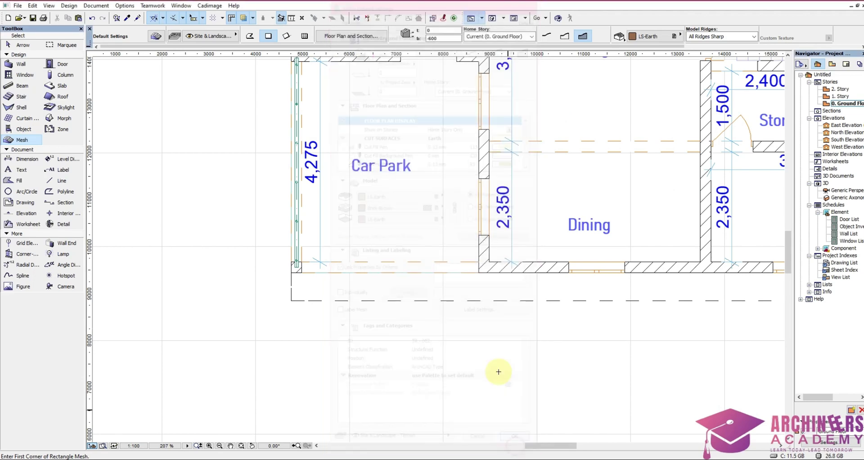
- Draw a rectangular mesh about 4000 by 2600 mm directly in front of the Car Park opening, starting at the Dining wall corner
{"action": "left_click", "coordinate": [478, 271]}
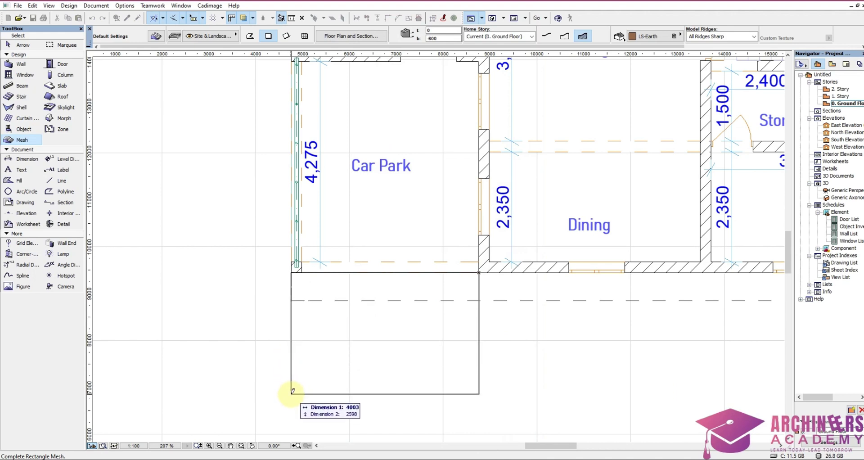
{"action": "left_click", "coordinate": [293, 390]}
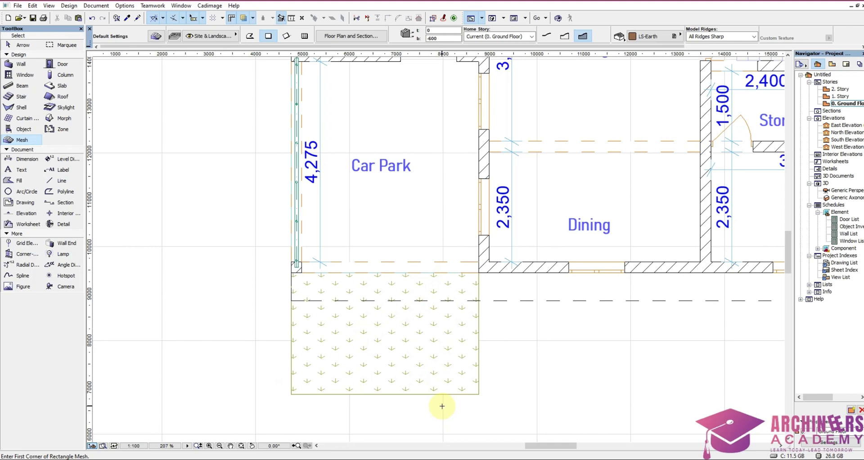
{"action": "scroll", "coordinate": [465, 293], "scroll_direction": "down", "scroll_amount": 5}
{"action": "scroll", "coordinate": [417, 342], "scroll_direction": "up", "scroll_amount": 4}
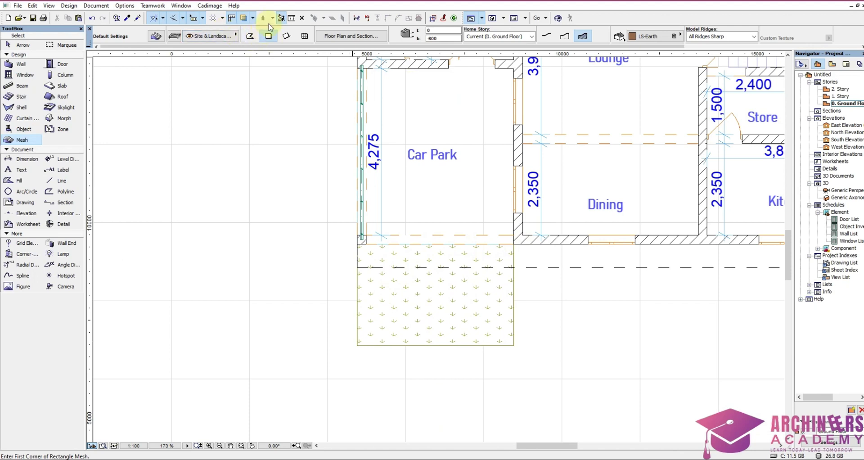
- Measure the depth of the new mesh from the building's front wall to its outer edge
{"action": "left_click", "coordinate": [291, 18]}
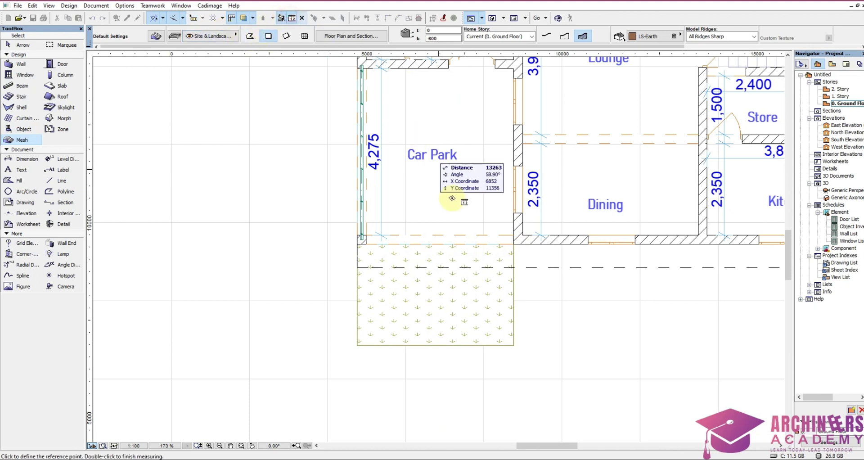
{"action": "left_click", "coordinate": [513, 244]}
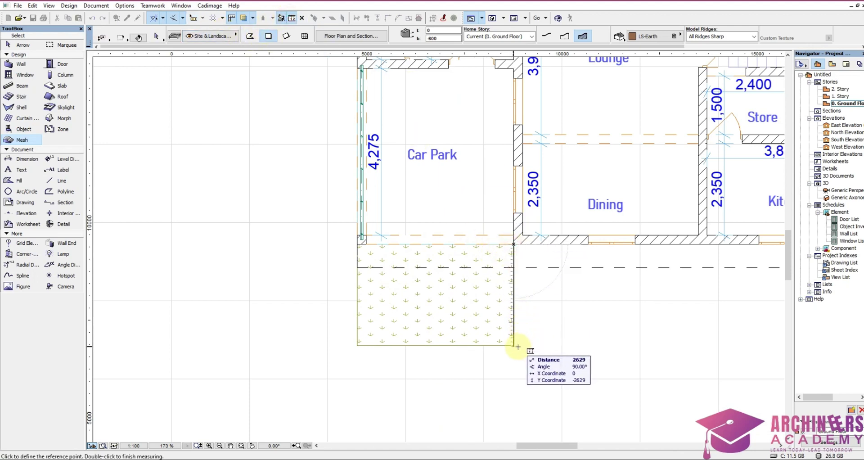
{"action": "key", "text": "Escape"}
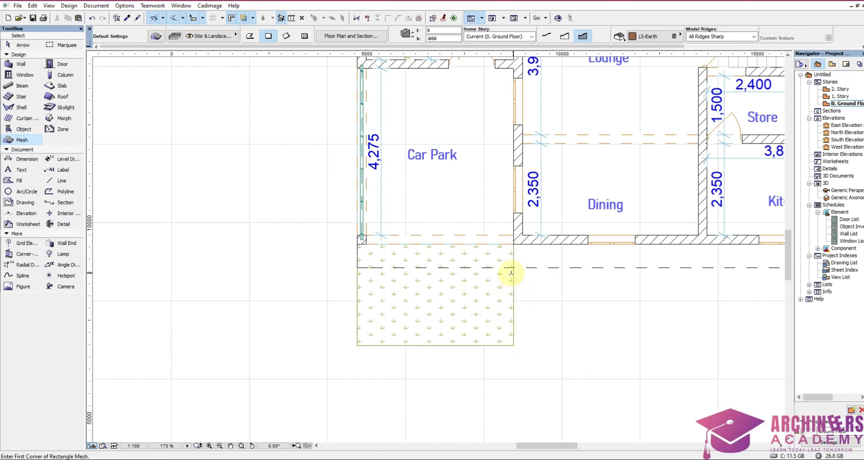
- Show the whole model in 3D and orbit to the mesh in front of the car park, then leave orbit mode
{"action": "right_click", "coordinate": [319, 375]}
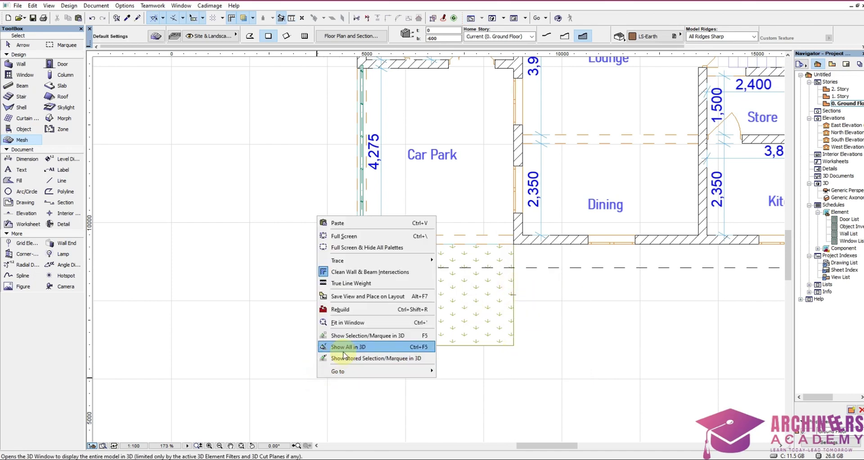
{"action": "left_click", "coordinate": [360, 344]}
{"action": "left_click_drag", "start_coordinate": [428, 327], "coordinate": [400, 386]}
{"action": "left_click_drag", "start_coordinate": [497, 352], "coordinate": [435, 359]}
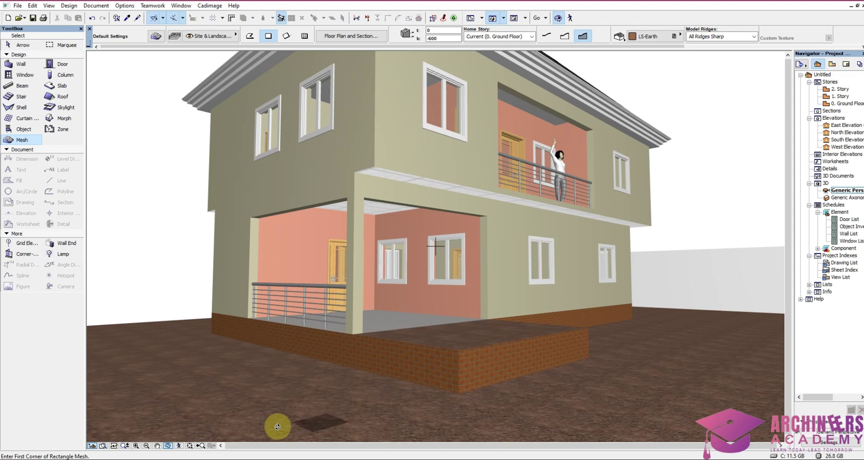
{"action": "left_click", "coordinate": [169, 445]}
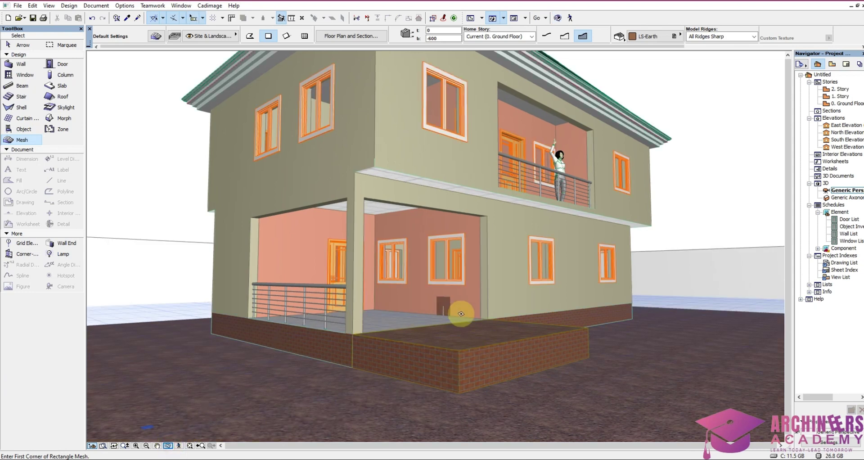
- Select the mesh in front of the car park and lower its nearest outer top corner to the base using the elevation edit
{"action": "left_click", "coordinate": [461, 351]}
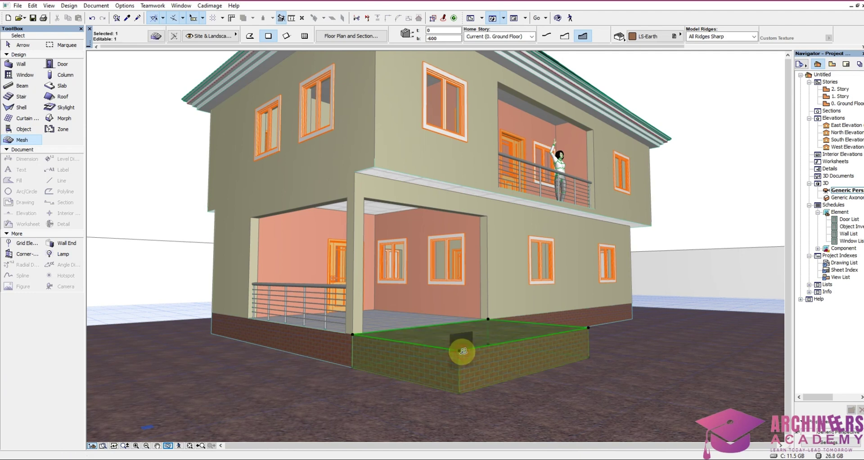
{"action": "left_click", "coordinate": [8, 44]}
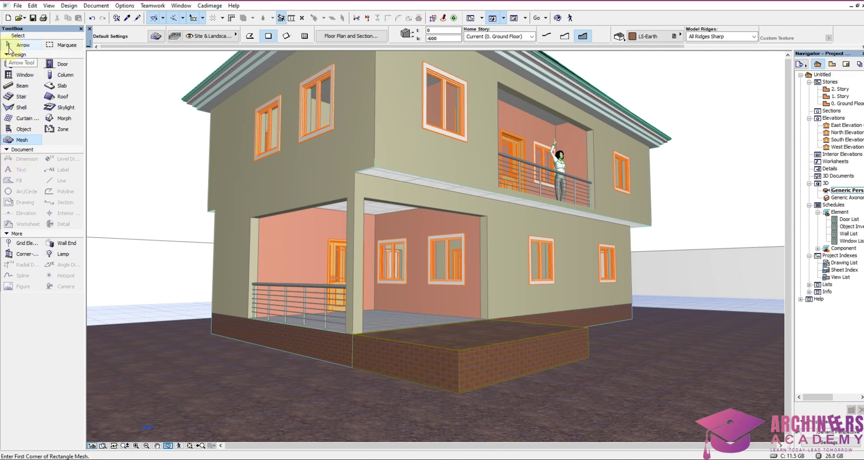
{"action": "left_click", "coordinate": [458, 354]}
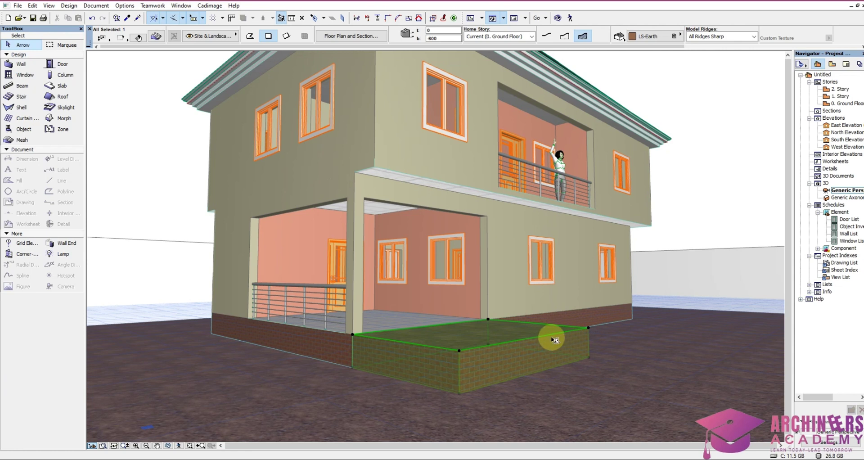
{"action": "left_click", "coordinate": [462, 354]}
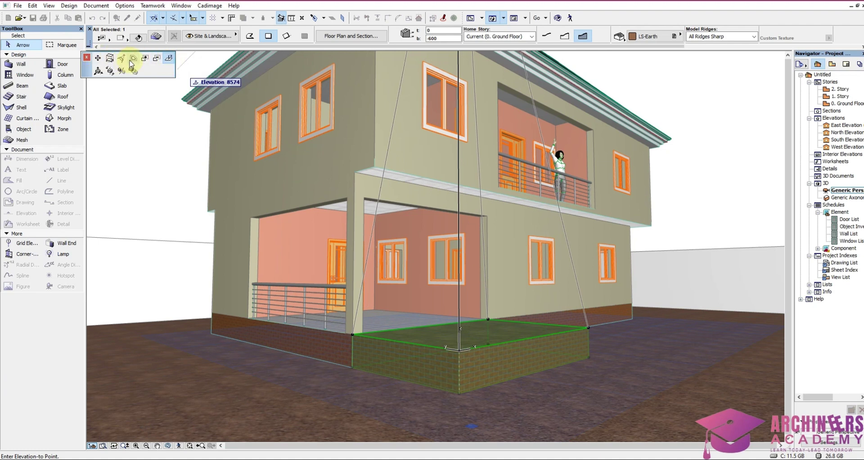
{"action": "left_click", "coordinate": [110, 60]}
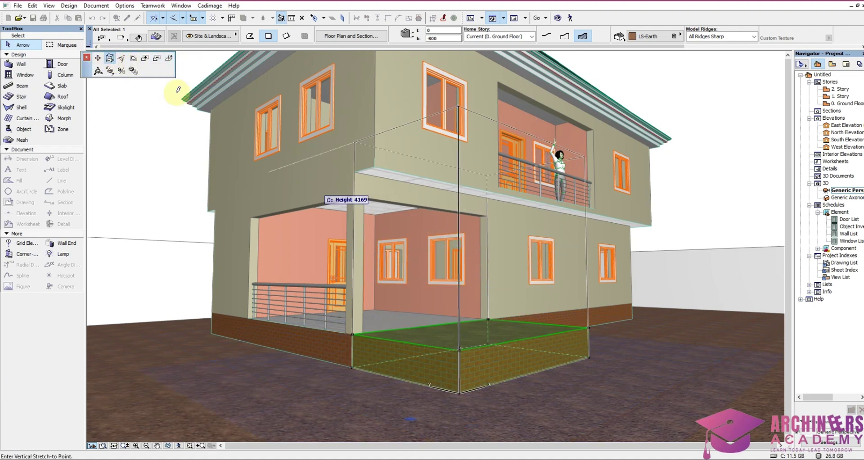
{"action": "left_click", "coordinate": [168, 59]}
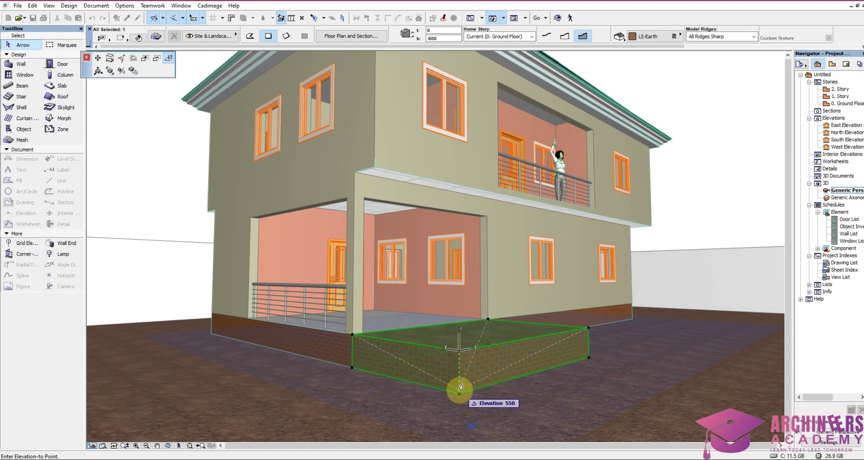
{"action": "left_click", "coordinate": [460, 389]}
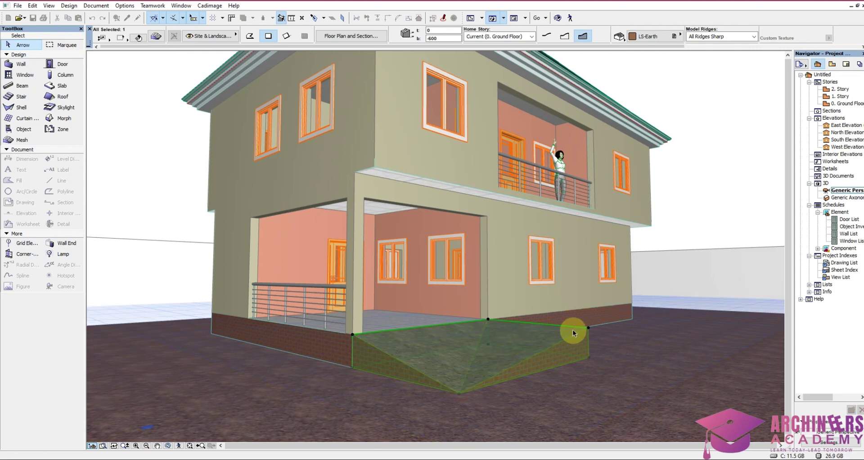
- Lower the mesh's other outer top corner to its base so the top slopes down to the ground, and inspect the ramp
{"action": "left_click", "coordinate": [588, 327]}
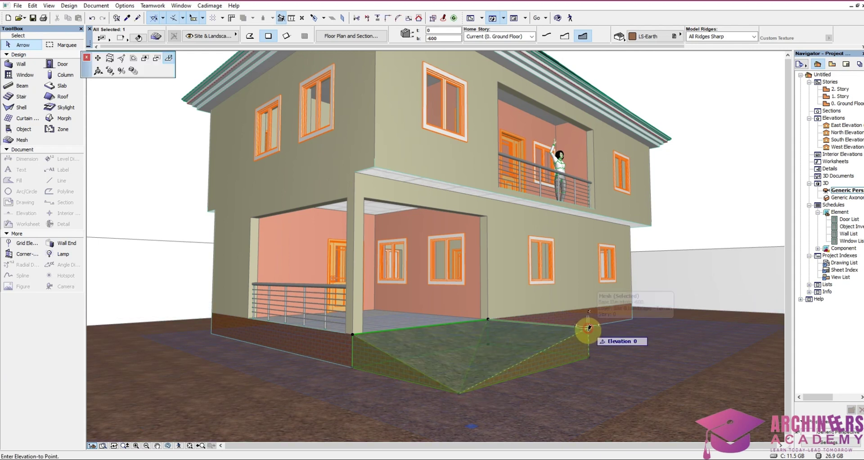
{"action": "left_click", "coordinate": [590, 356]}
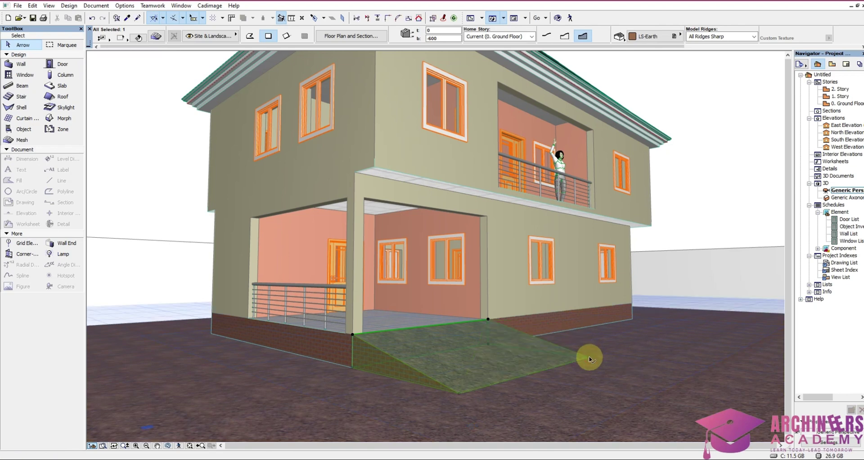
{"action": "left_click", "coordinate": [168, 446]}
{"action": "left_click_drag", "start_coordinate": [280, 380], "coordinate": [331, 345]}
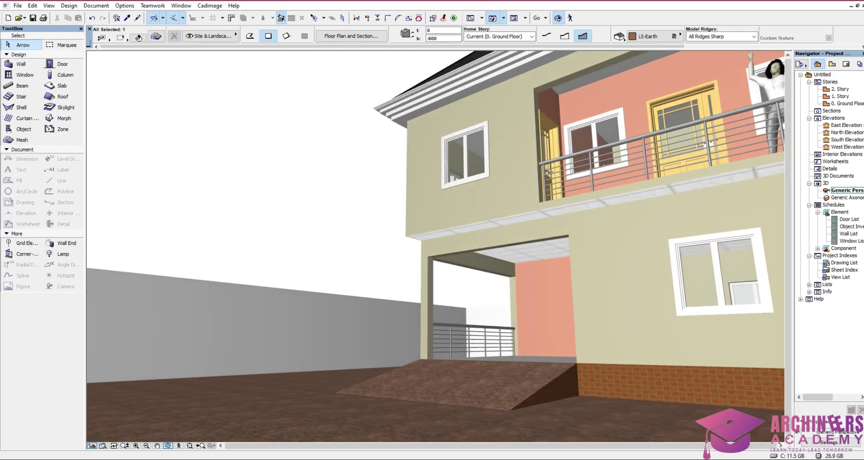
- Return to the ground floor plan, search the object library for "car" and set Luxury Car 16 as the object to place
{"action": "double_click", "coordinate": [855, 105]}
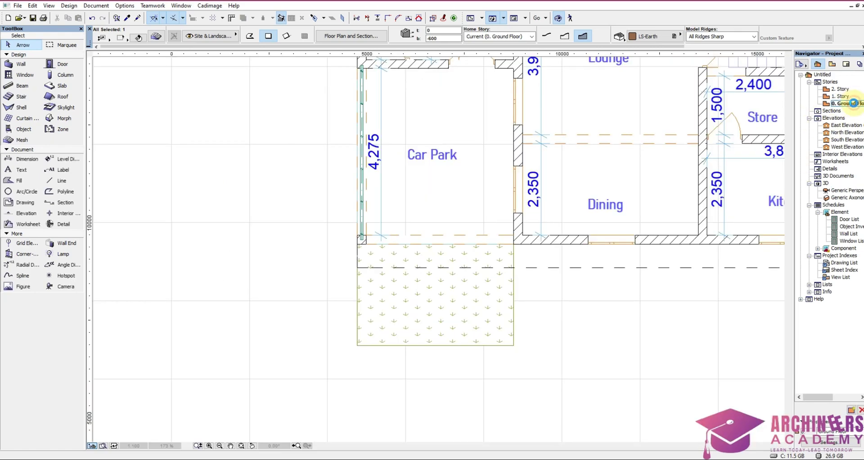
{"action": "left_click", "coordinate": [23, 129]}
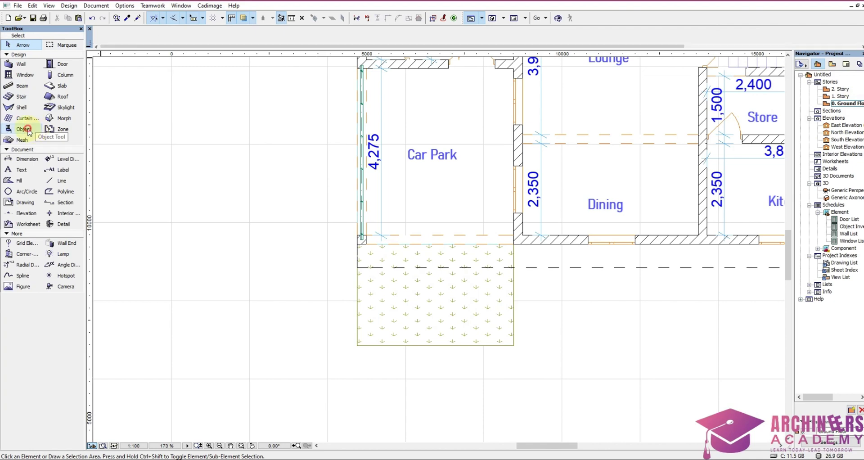
{"action": "left_click", "coordinate": [156, 37]}
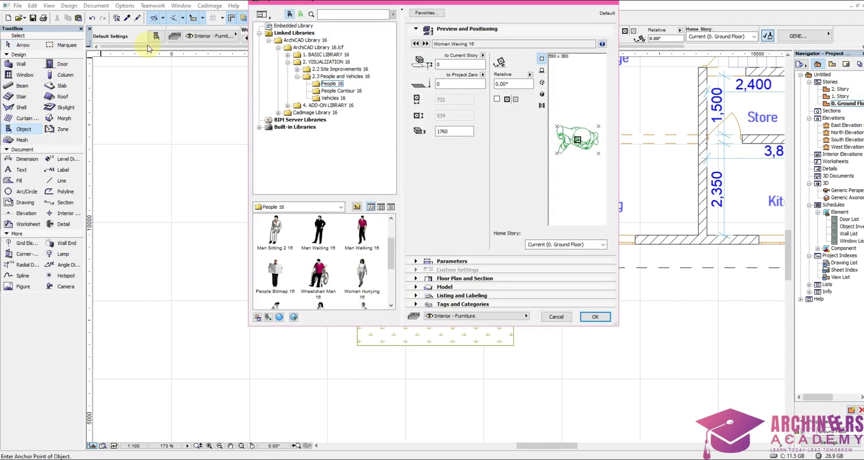
{"action": "left_click", "coordinate": [341, 15]}
{"action": "type", "text": "people"}
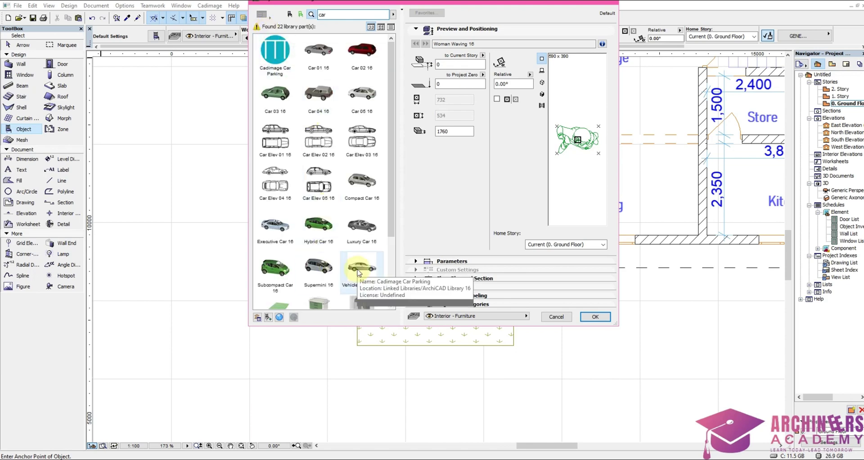
{"action": "left_click", "coordinate": [365, 234]}
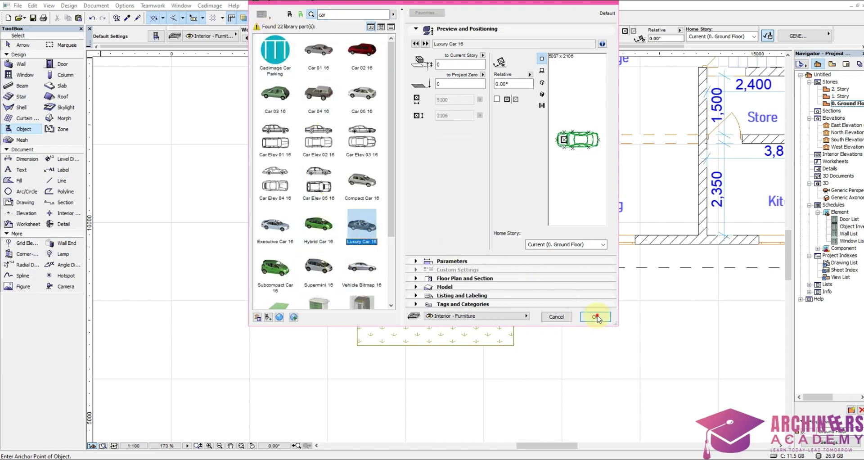
{"action": "left_click", "coordinate": [596, 317]}
- Place the car in the Car Park and rotate it to 270° so its rear points toward the ramp
{"action": "left_click", "coordinate": [426, 137]}
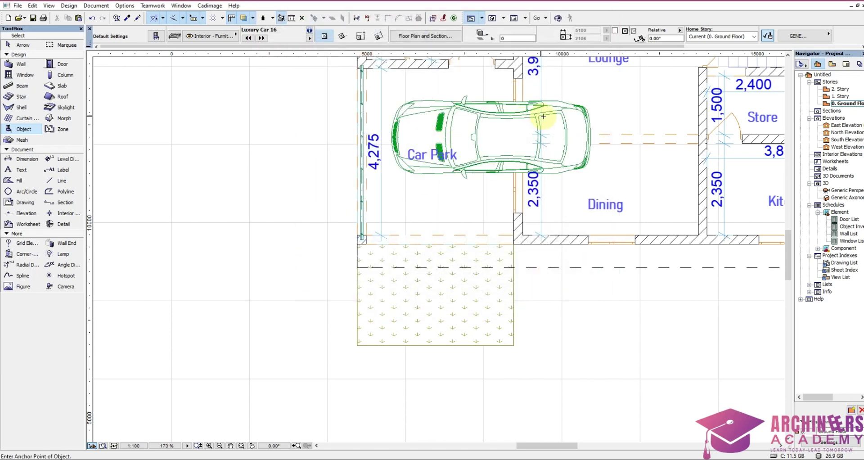
{"action": "left_click", "coordinate": [420, 134]}
{"action": "key", "text": "ctrl+e"}
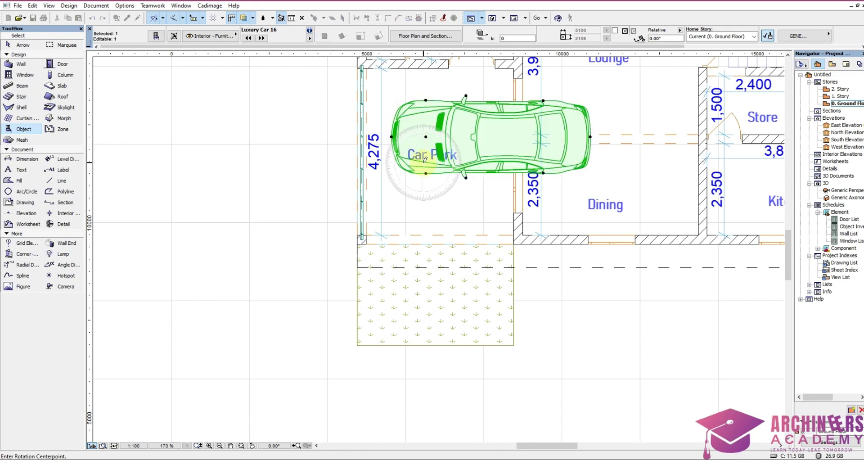
{"action": "left_click", "coordinate": [422, 142]}
{"action": "left_click", "coordinate": [444, 138]}
{"action": "left_click", "coordinate": [433, 225]}
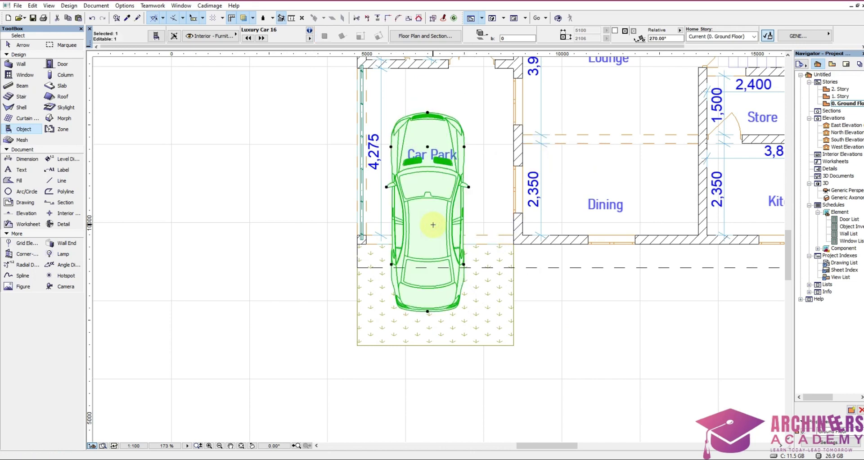
- Move the car further into the Car Park, away from the ramp's outer edge, and display the model in 3D
{"action": "left_click", "coordinate": [431, 237]}
{"action": "left_click", "coordinate": [428, 199]}
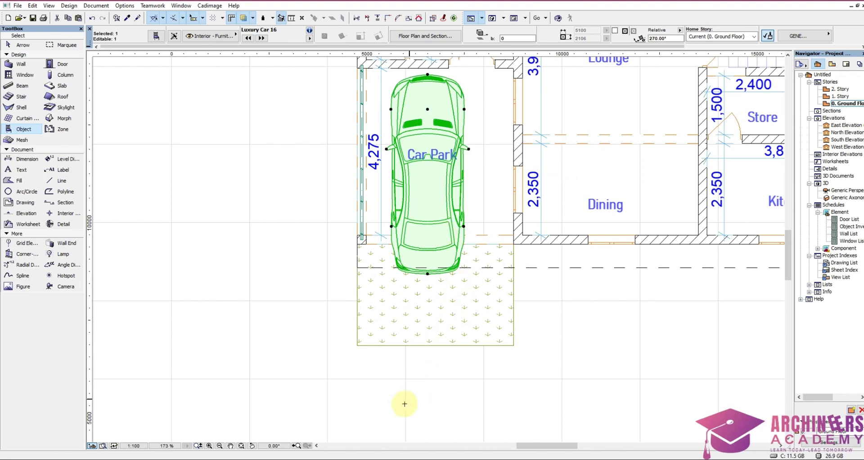
{"action": "key", "text": "Escape"}
{"action": "right_click", "coordinate": [394, 245]}
{"action": "left_click", "coordinate": [414, 373]}
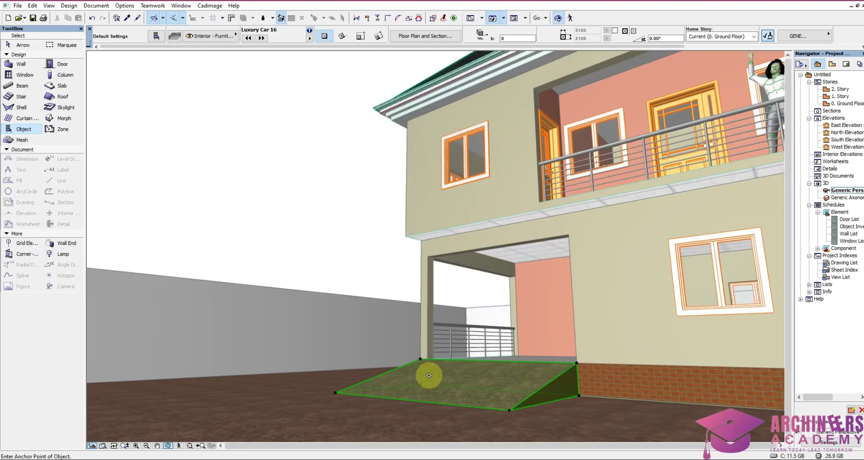